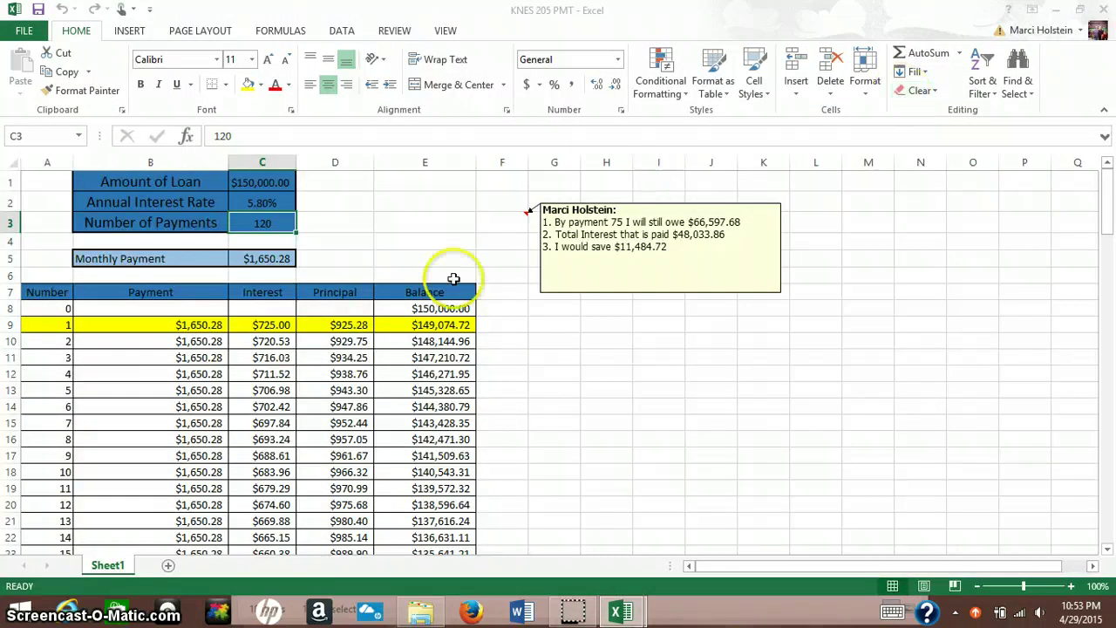
Review the loan amount, annual interest rate and number of payments inputs, and the monthly payment formula in C5.
left_click(275, 181)
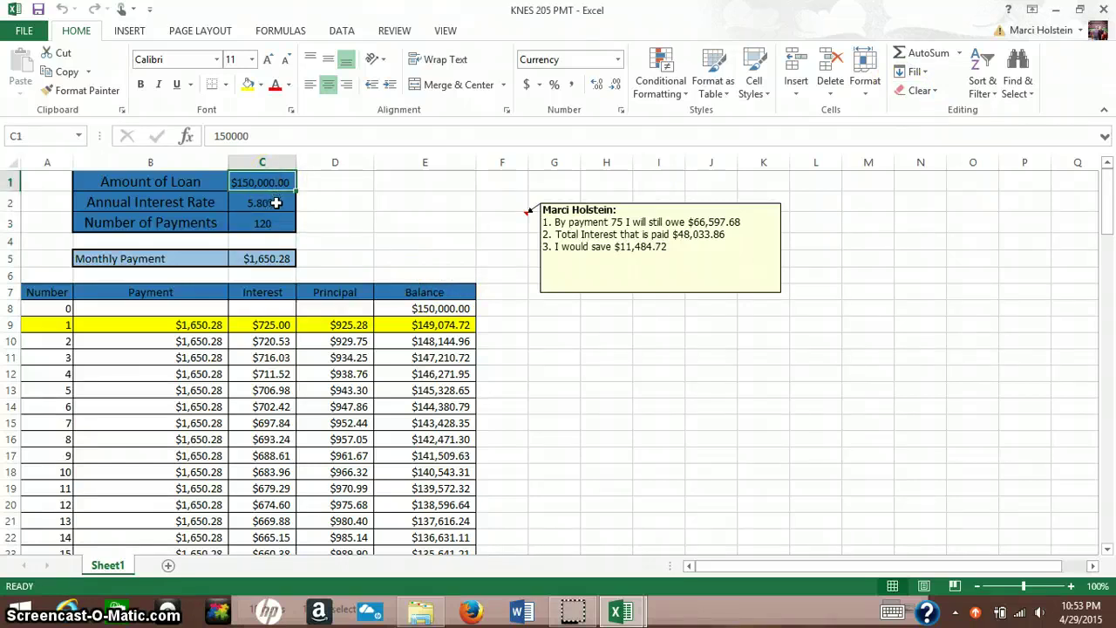
left_click(275, 203)
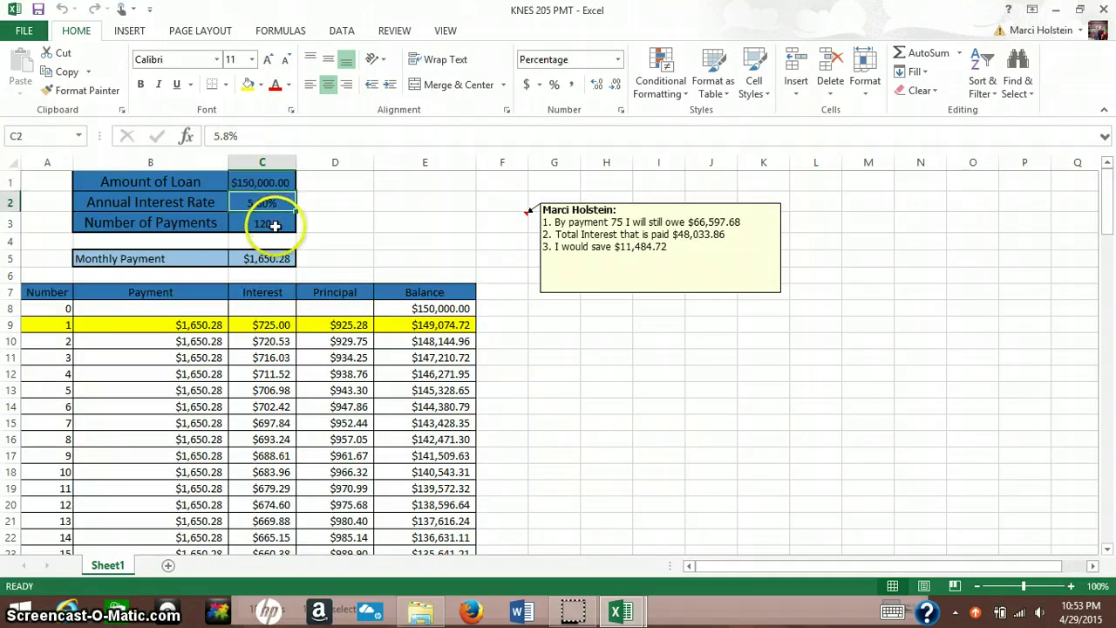
left_click(275, 224)
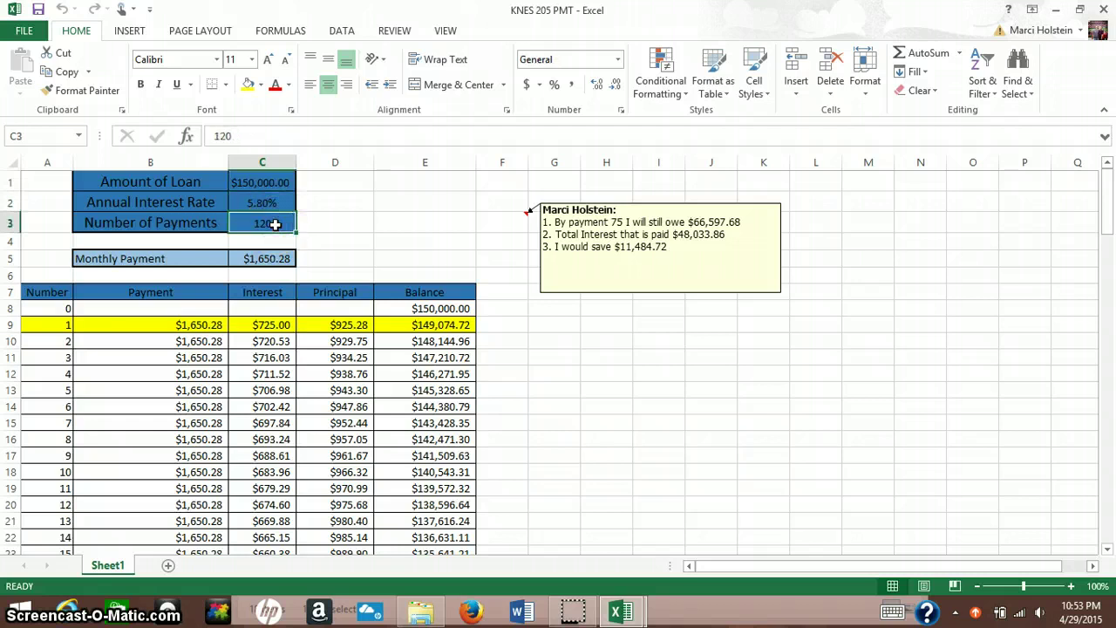
left_click(275, 231)
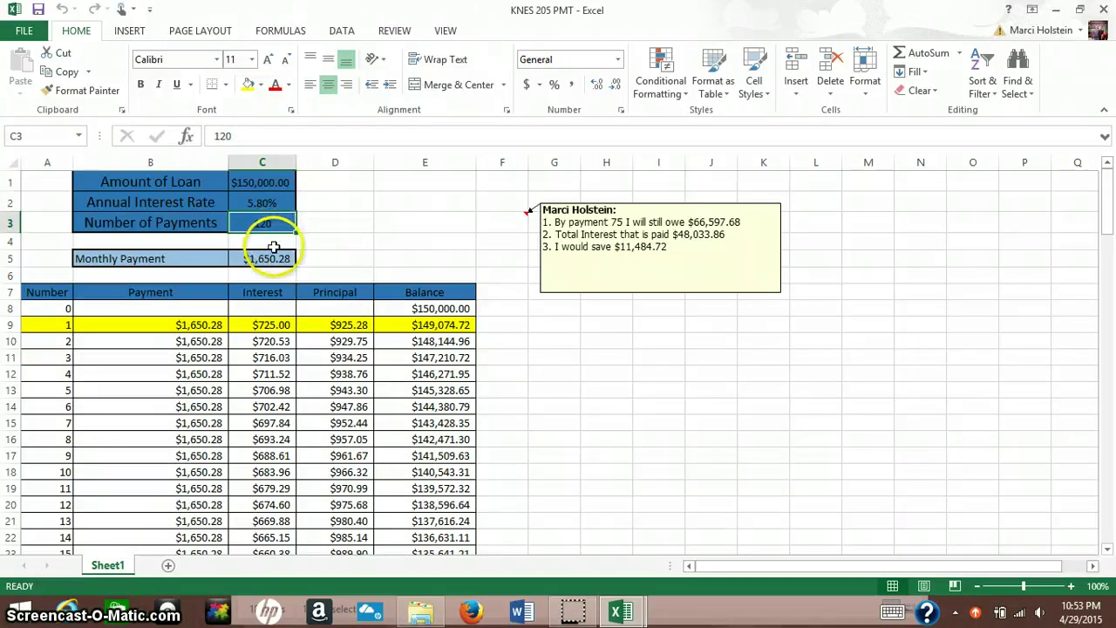
left_click(268, 259)
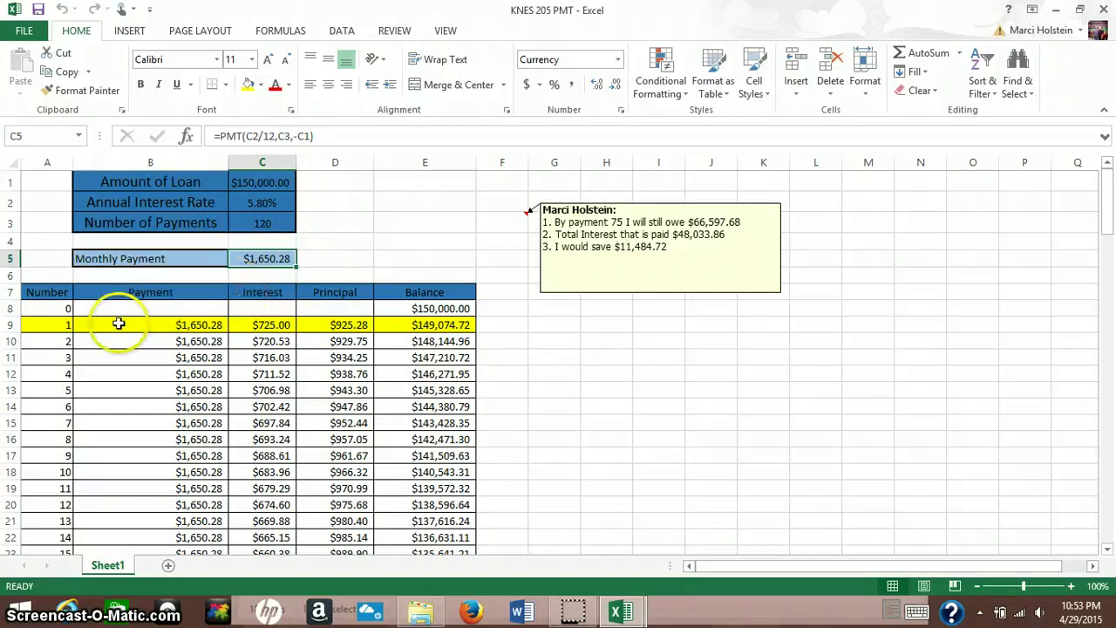
Examine the payment, interest, principal and balance formulas in the first payment row, including the starting balance in E8.
left_click(92, 324)
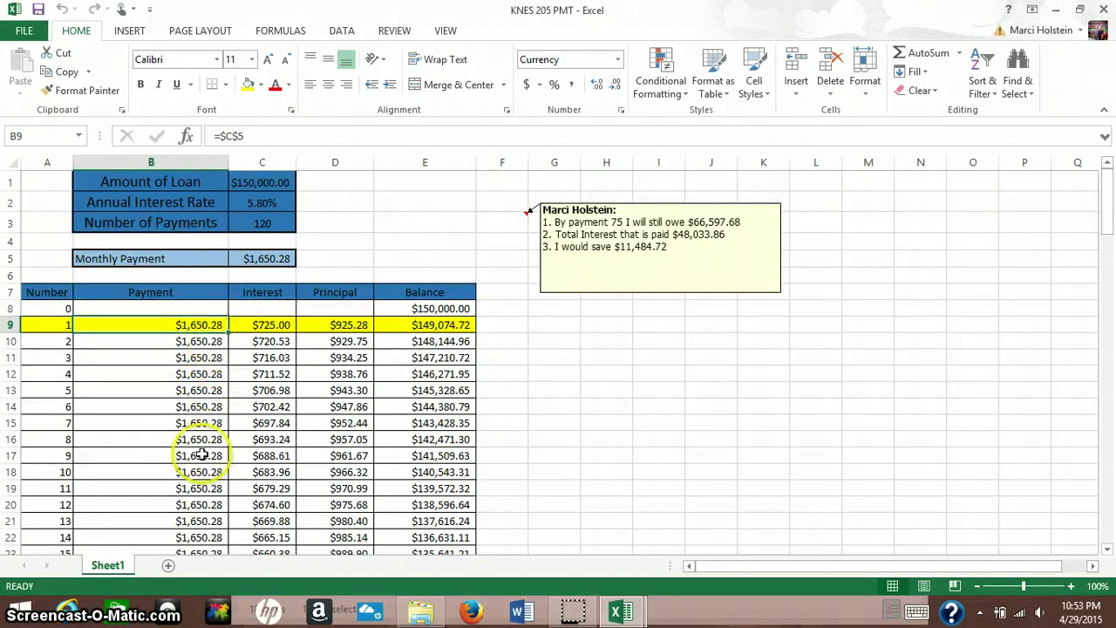
left_click(271, 325)
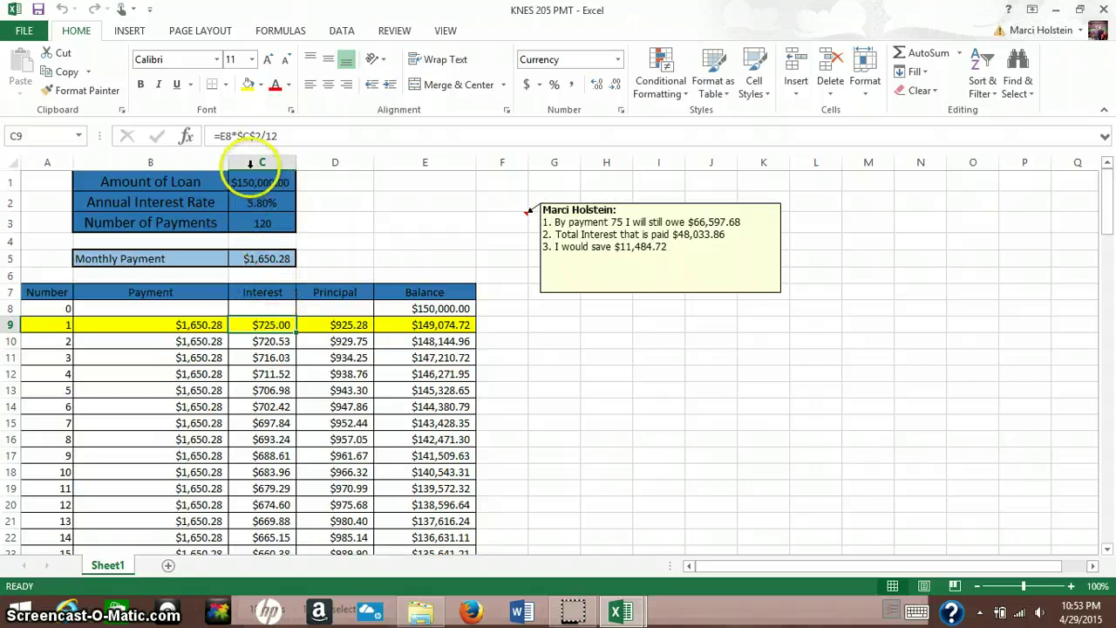
left_click(413, 307)
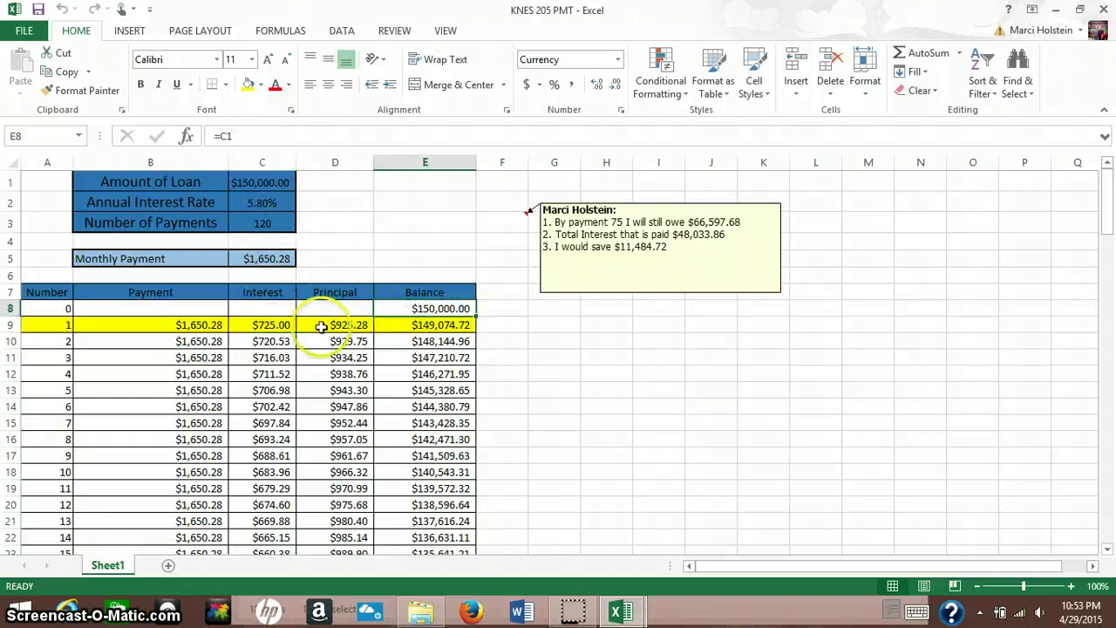
left_click(288, 326)
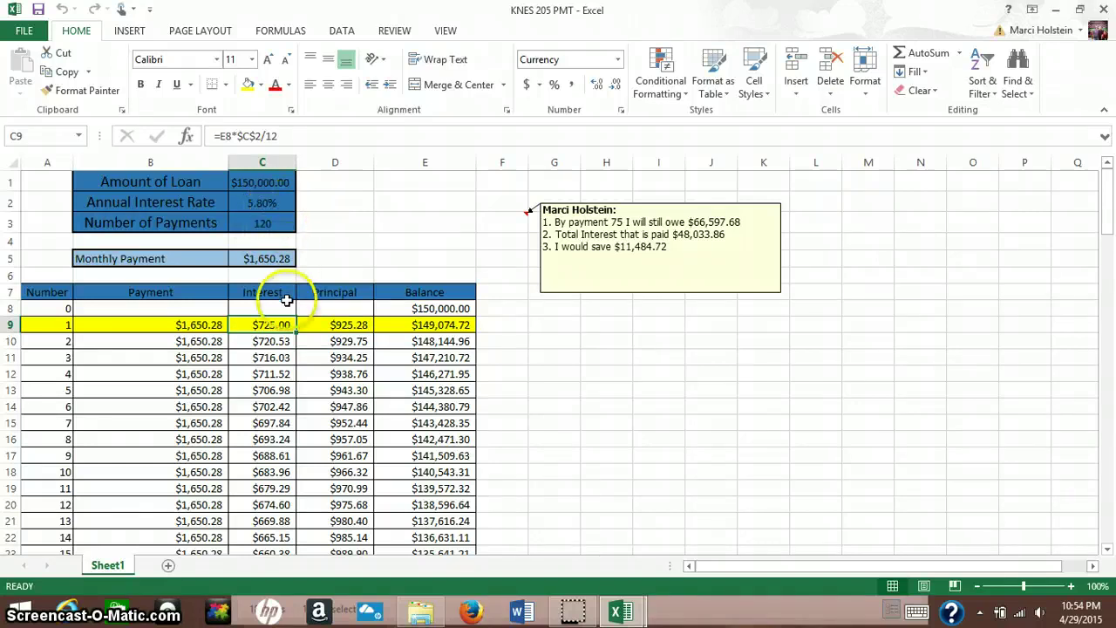
left_click(330, 328)
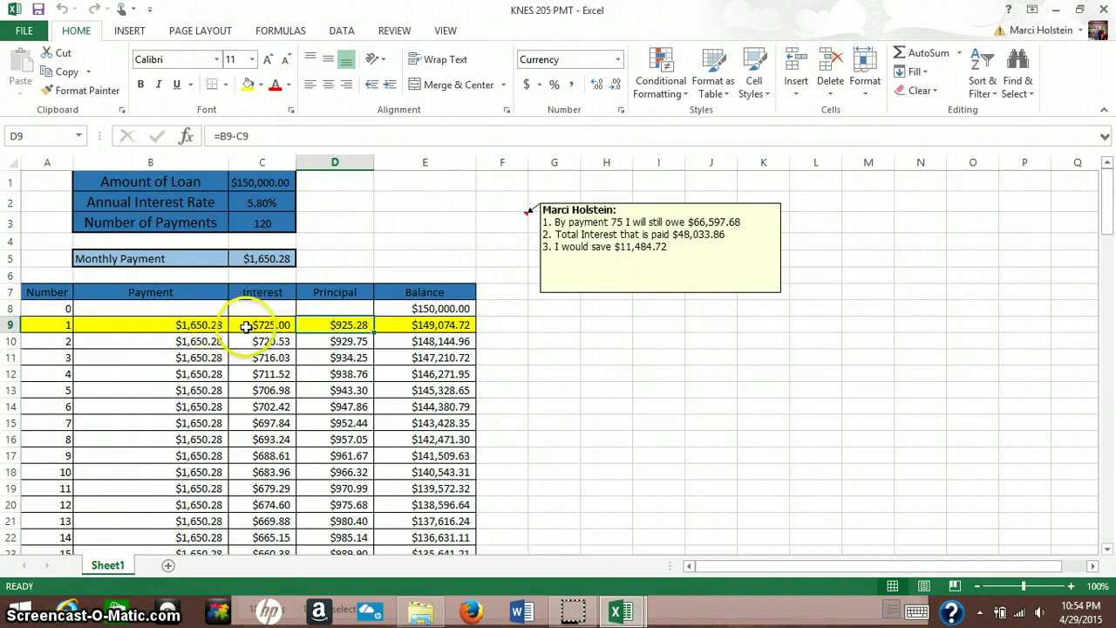
left_click(394, 324)
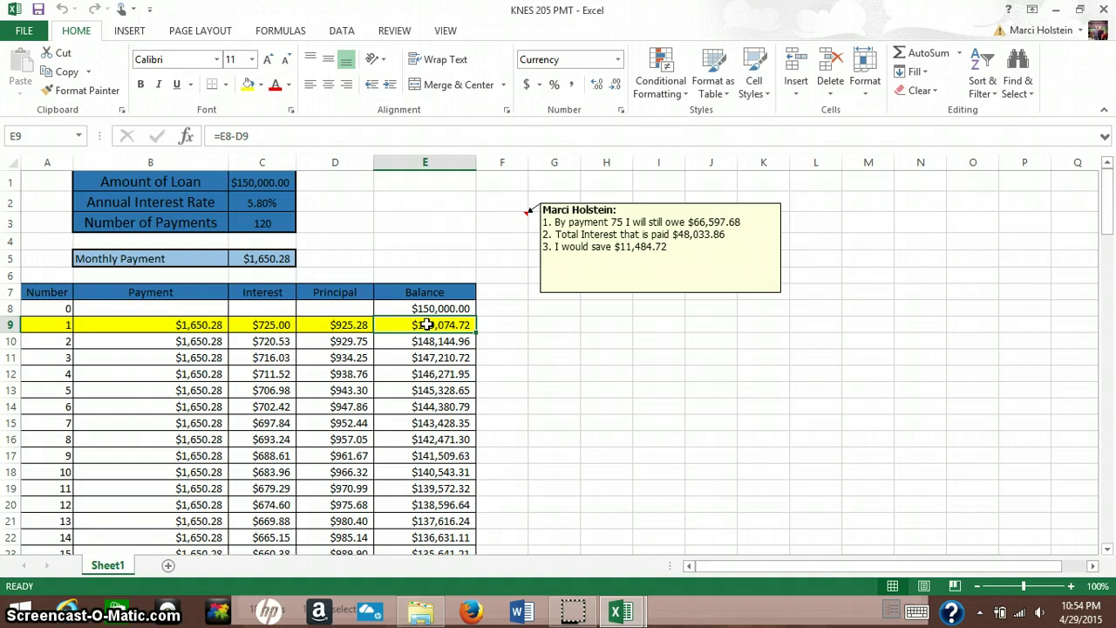
Look up the remaining balance at payment 75 and compare it with the first answer in the comment.
scroll(427, 324, "down", 17)
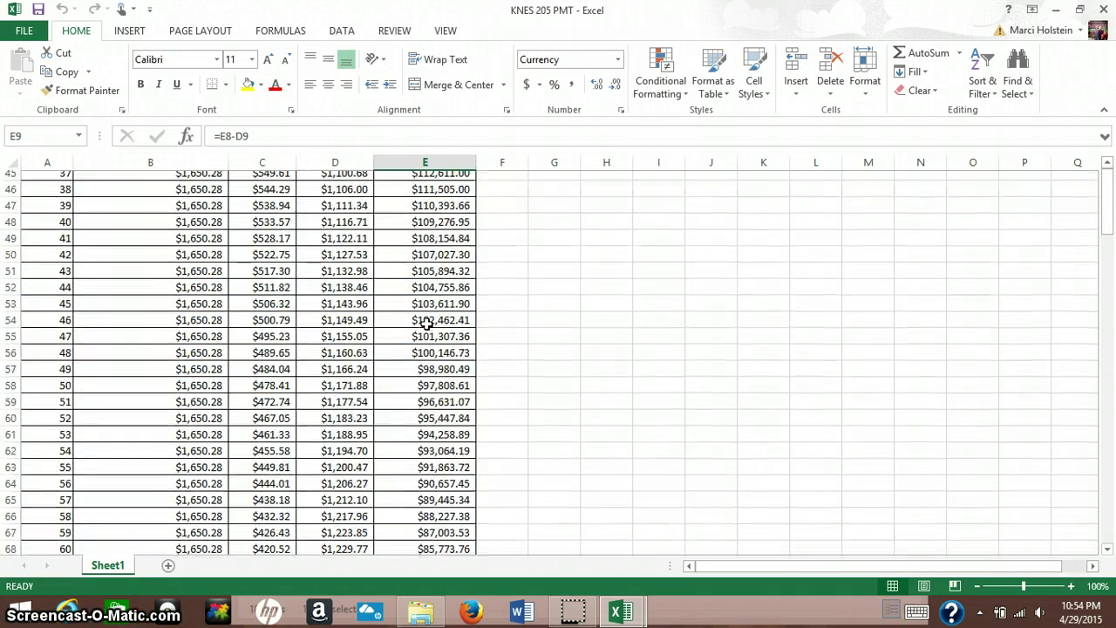
scroll(426, 324, "down", 7)
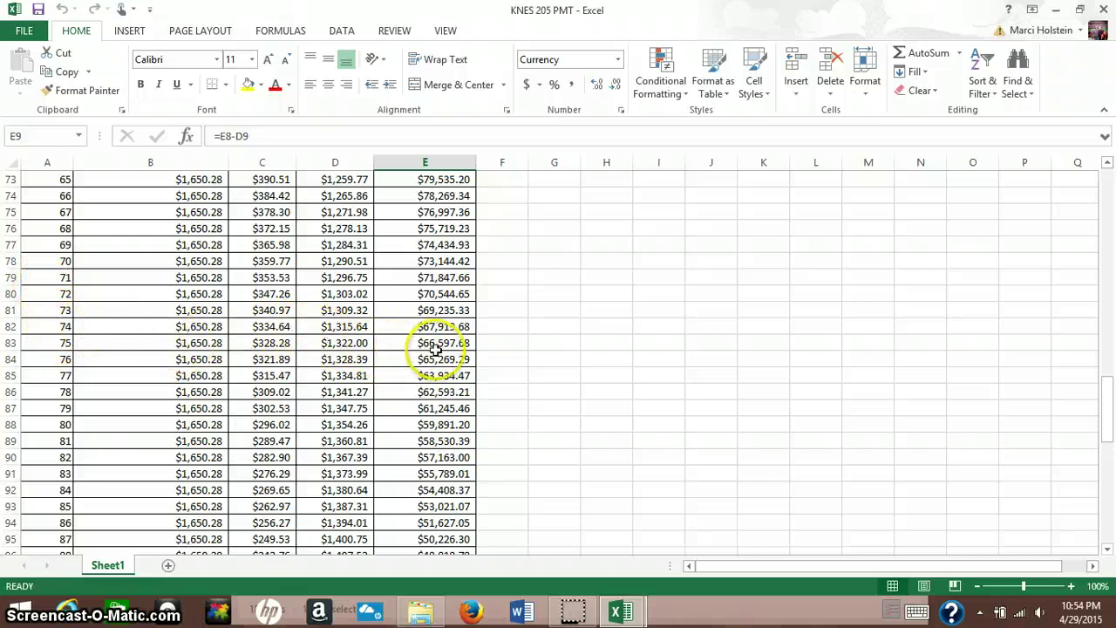
scroll(458, 359, "up", 20)
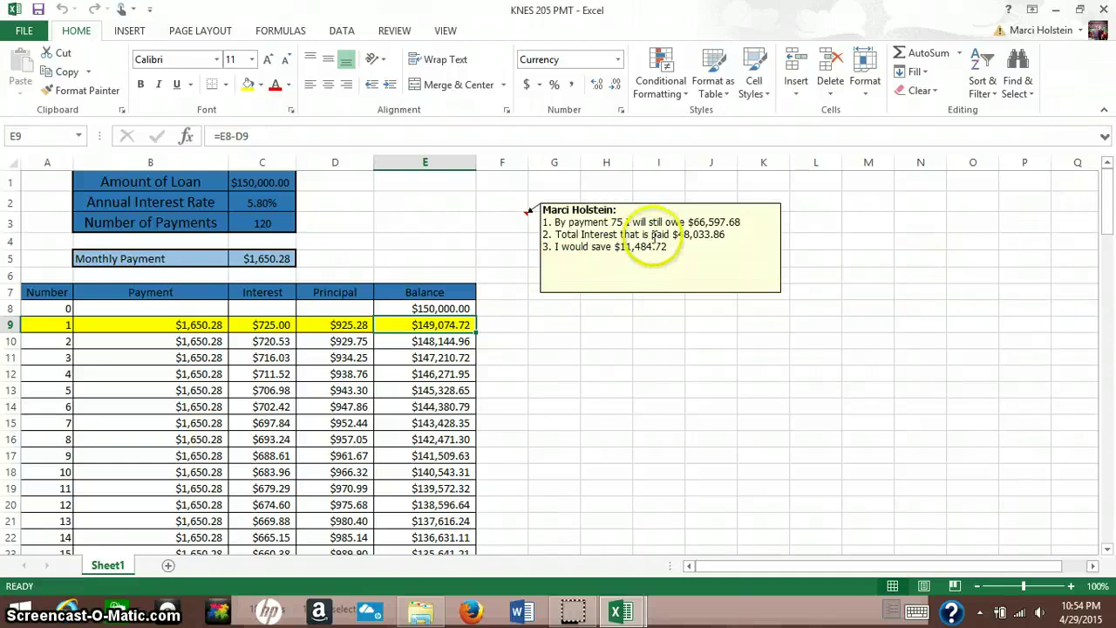
Check the Total Interest formula in C129 and the interest column range that it sums.
scroll(656, 244, "down", 1)
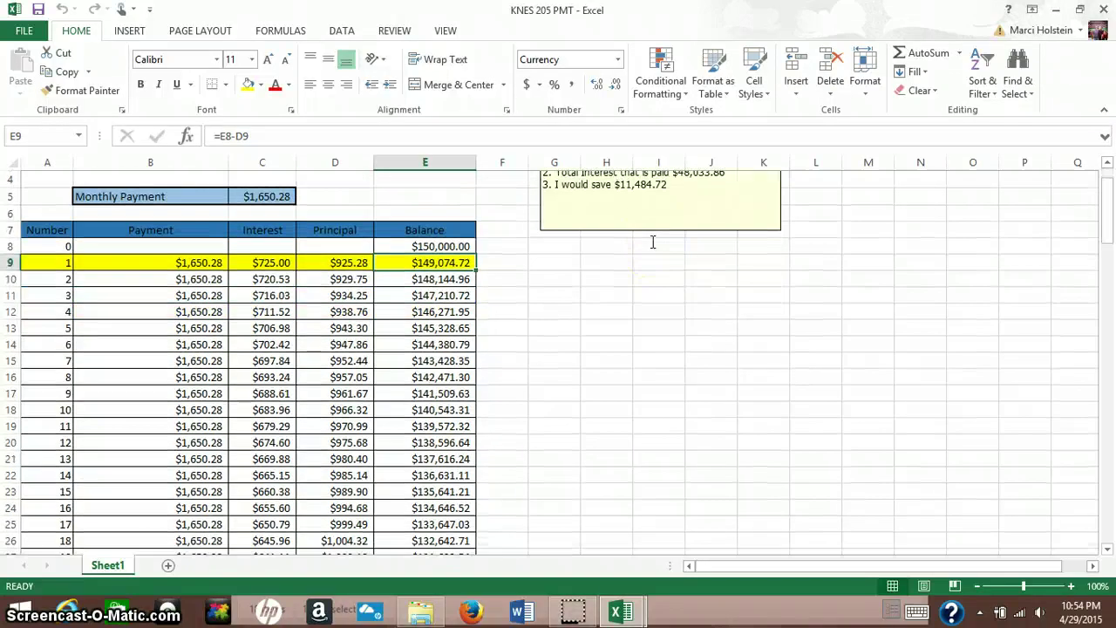
scroll(355, 314, "down", 20)
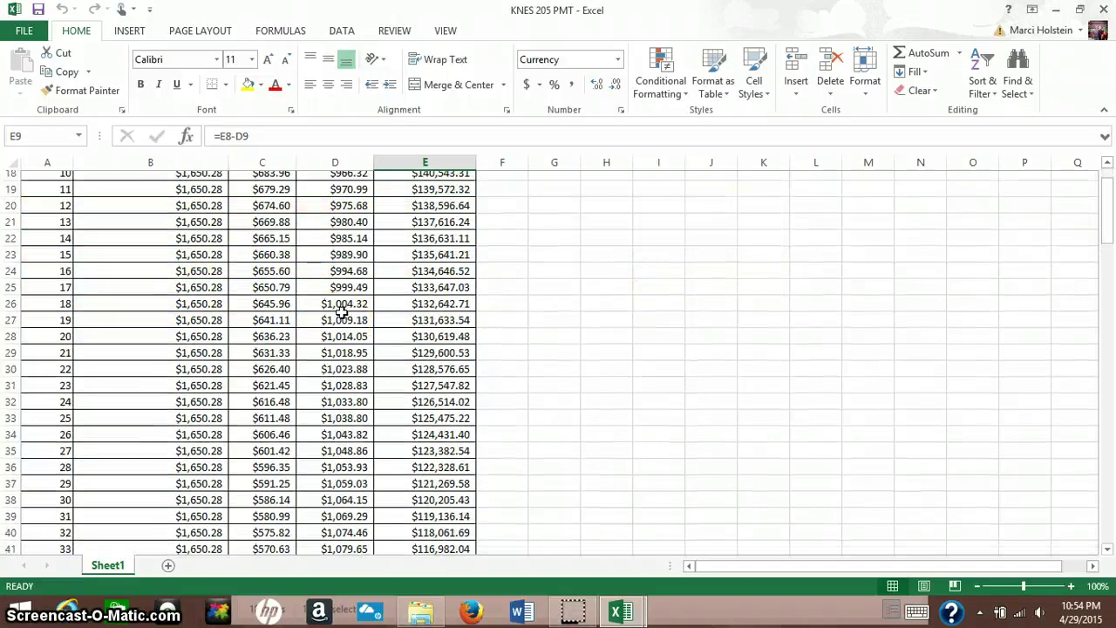
scroll(342, 312, "down", 18)
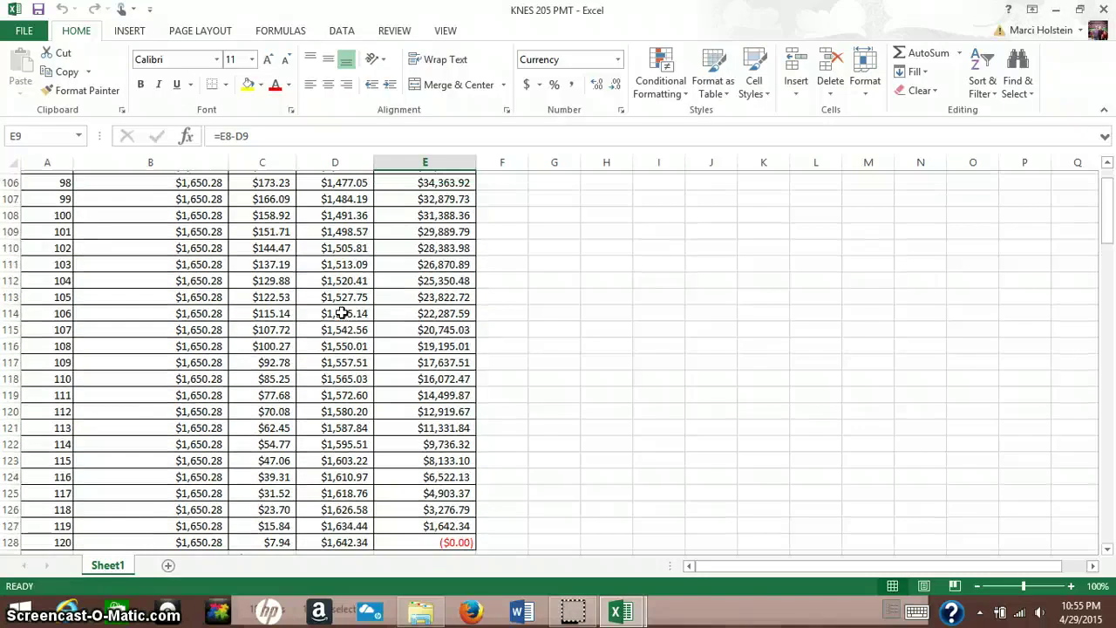
left_click(272, 279)
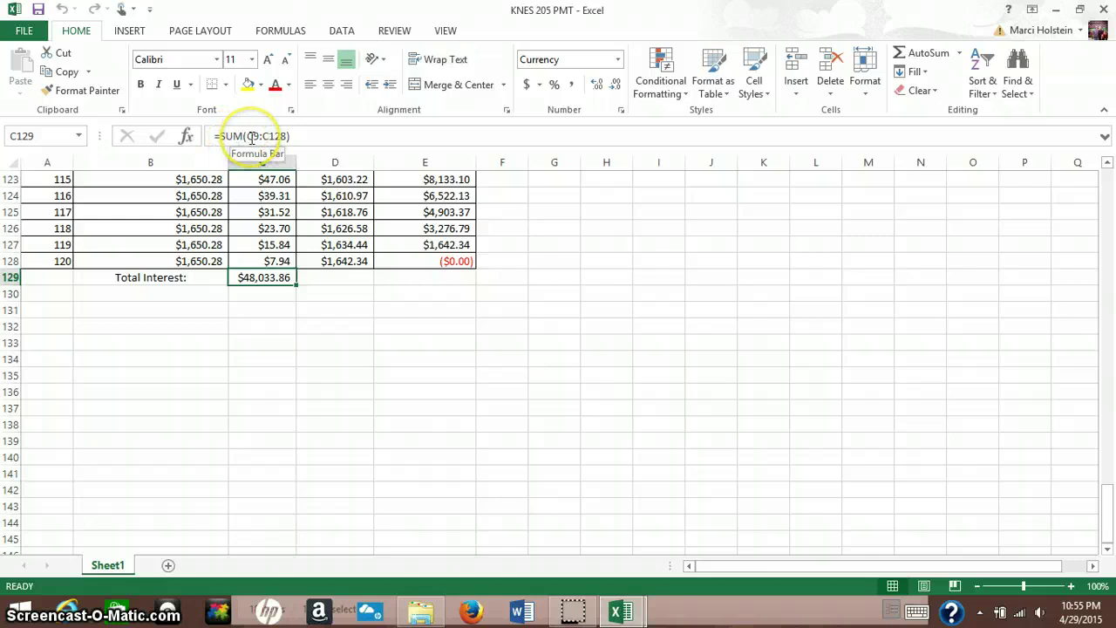
scroll(251, 137, "up", 20)
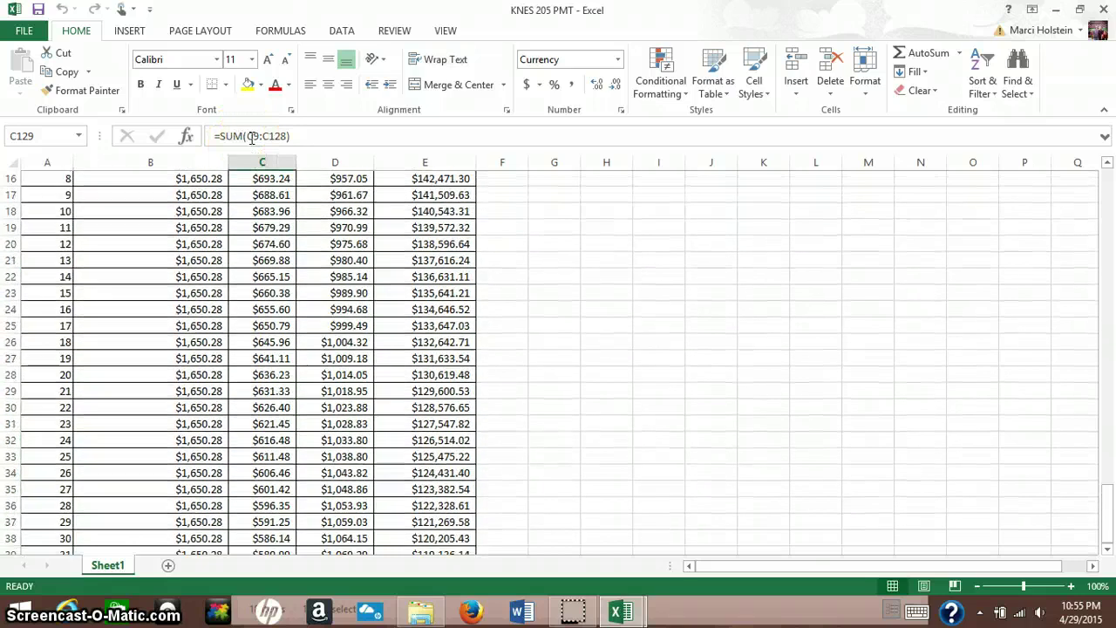
scroll(251, 137, "up", 5)
scroll(251, 137, "down", 2)
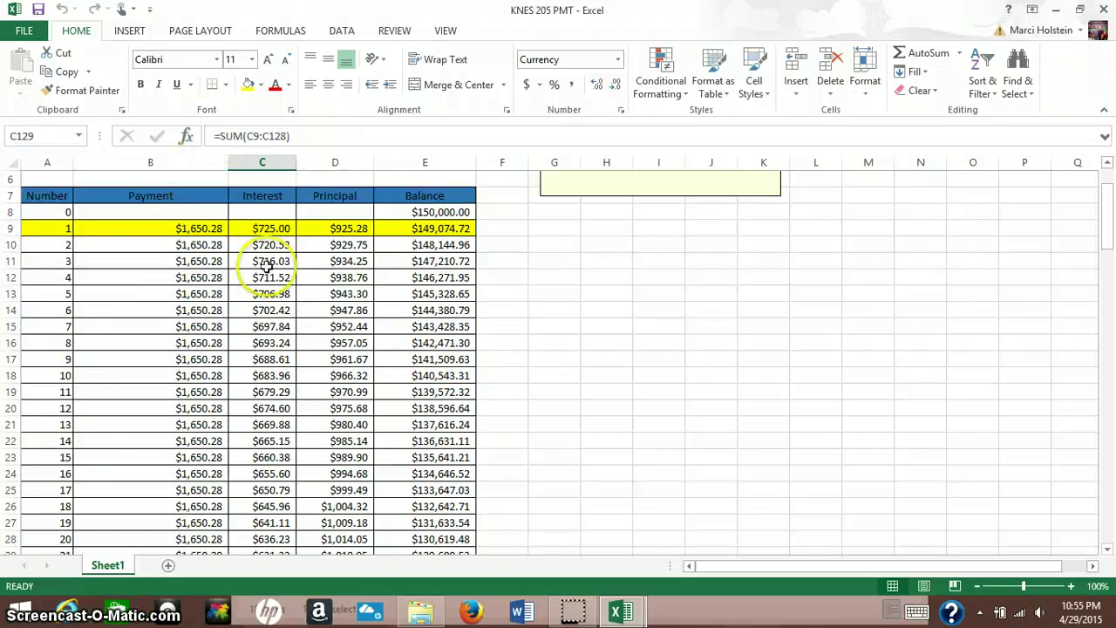
left_click_drag(282, 230, 283, 523)
left_click(598, 450)
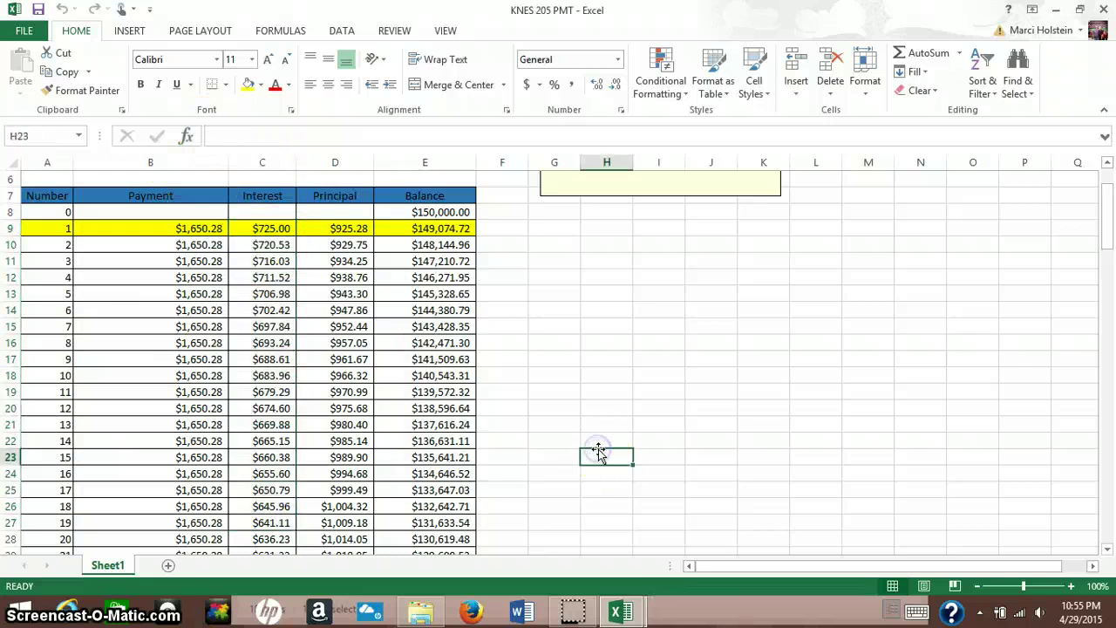
scroll(598, 451, "up", 2)
scroll(598, 451, "down", 18)
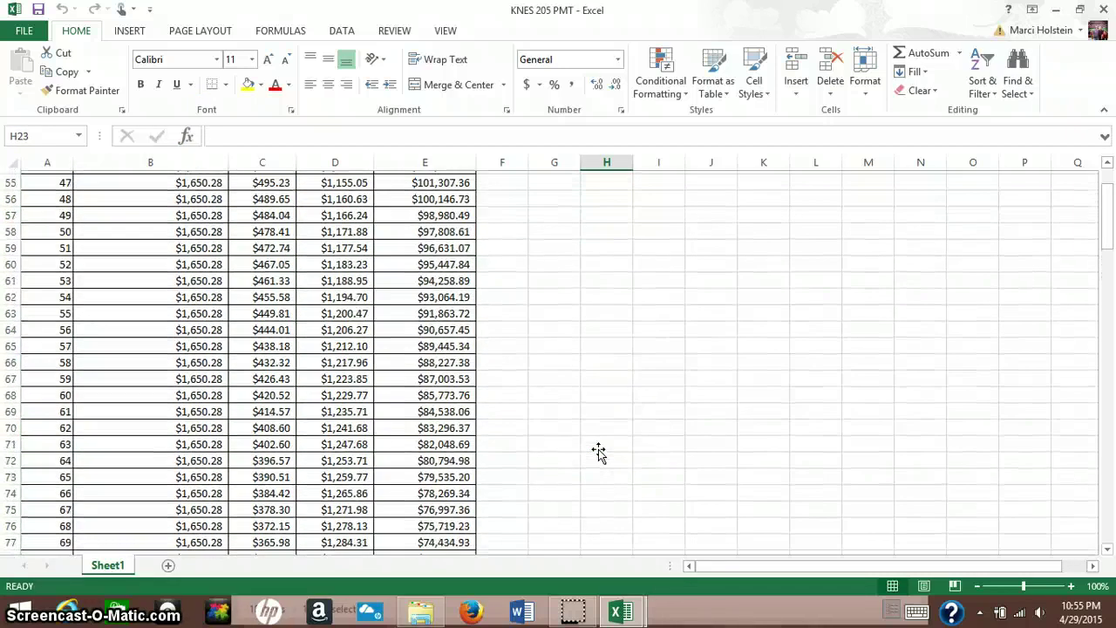
scroll(598, 451, "down", 3)
scroll(598, 451, "up", 20)
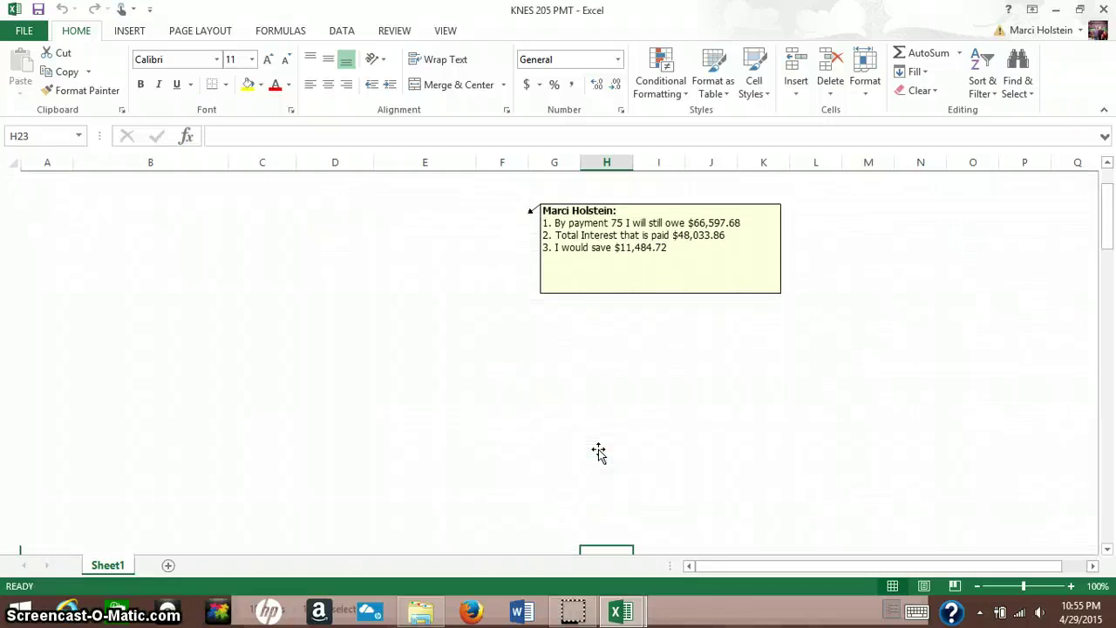
key("Up")
key("Up")
key("Up")
key("Up")
key("Up")
key("Up")
key("Up")
key("Up")
key("Up")
key("Right")
key("Right")
key("Right")
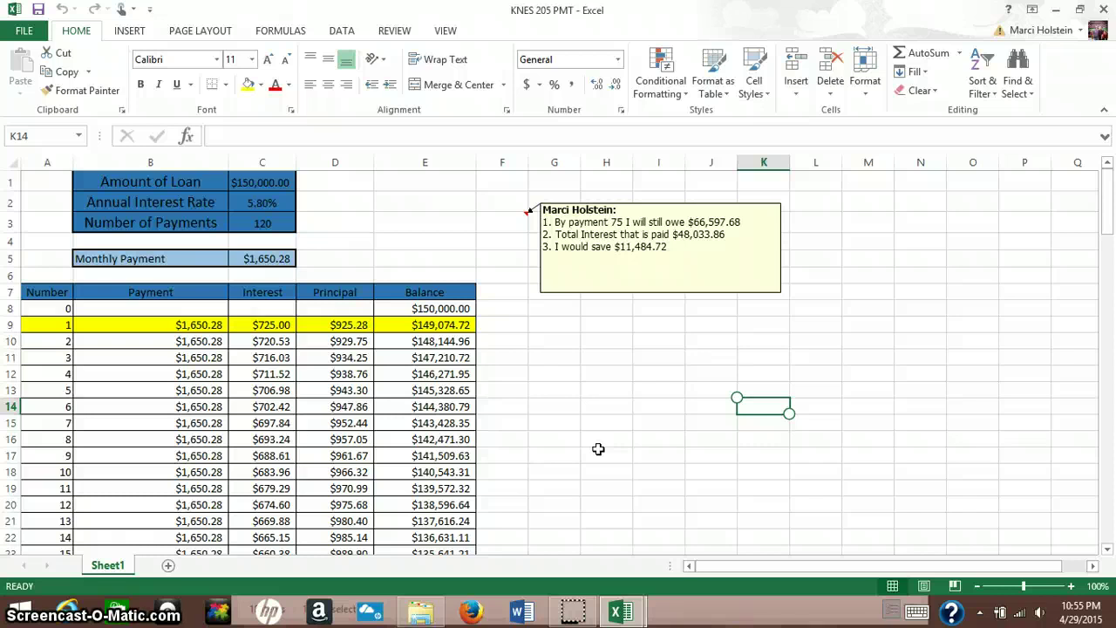
Set the annual interest rate in C2 to 4.5%.
left_click(289, 203)
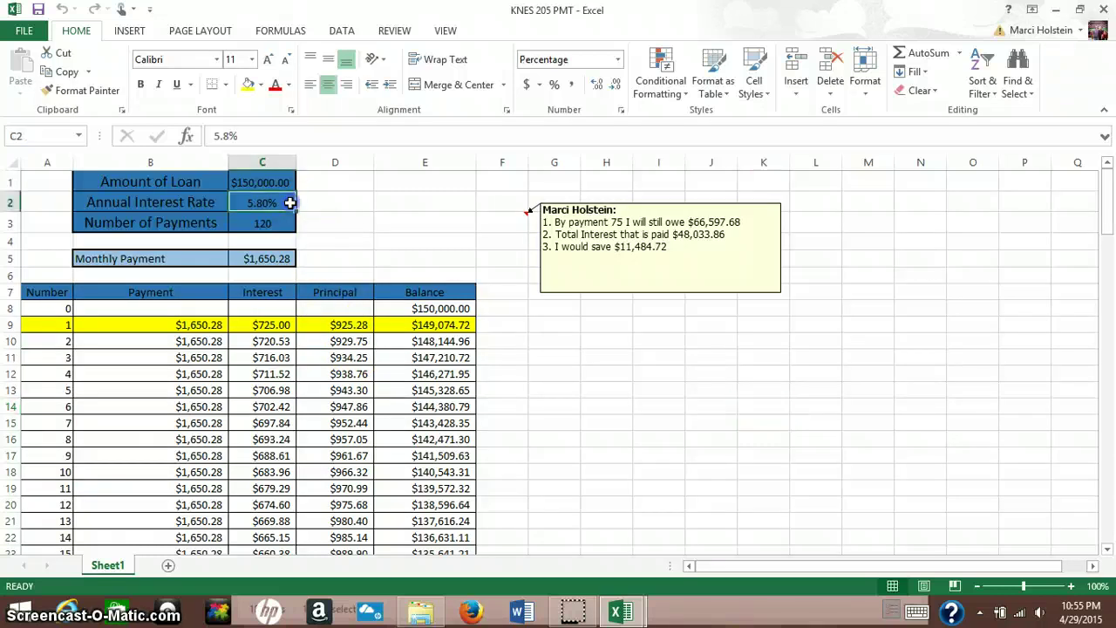
type("4")
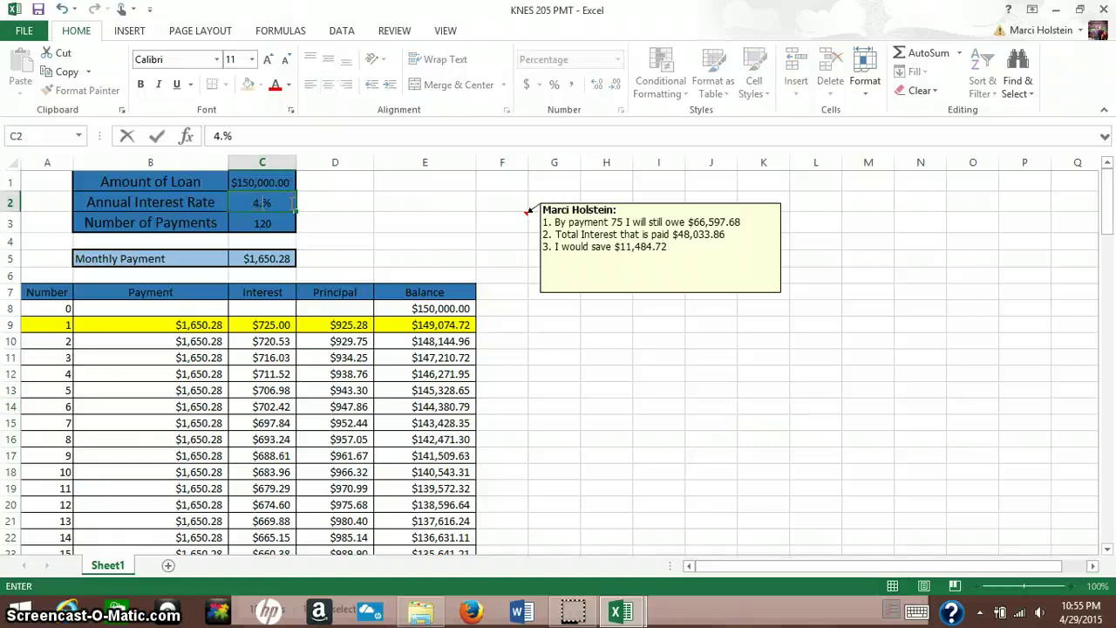
type(".5")
key("Return")
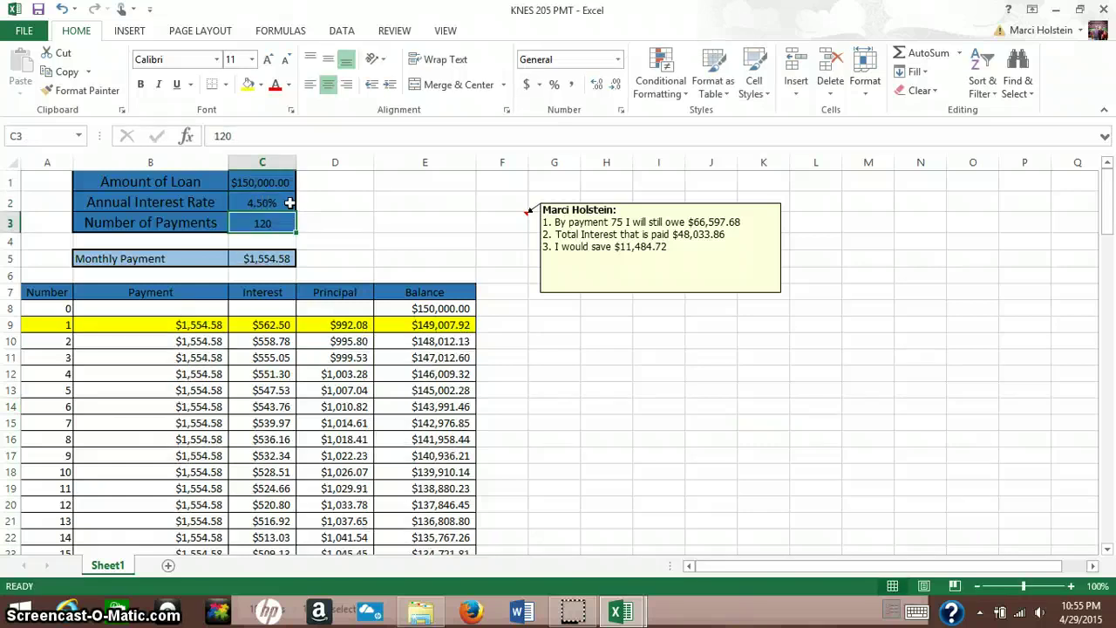
Read the total interest below the payment schedule and compare it with the savings answer in the comment.
scroll(289, 202, "down", 20)
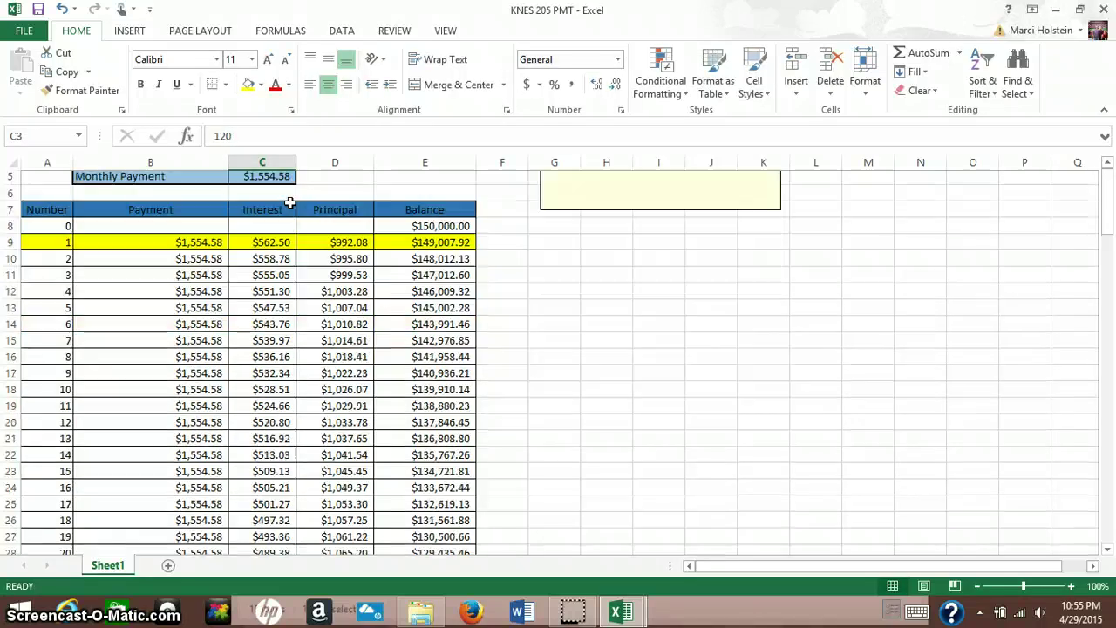
scroll(290, 202, "down", 16)
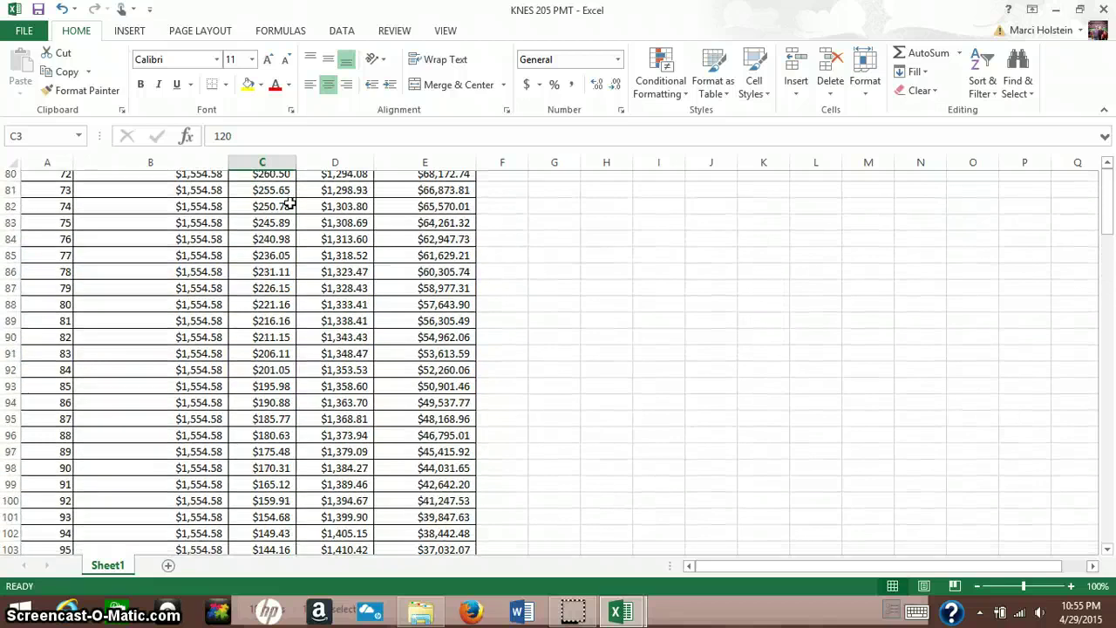
scroll(289, 202, "down", 1)
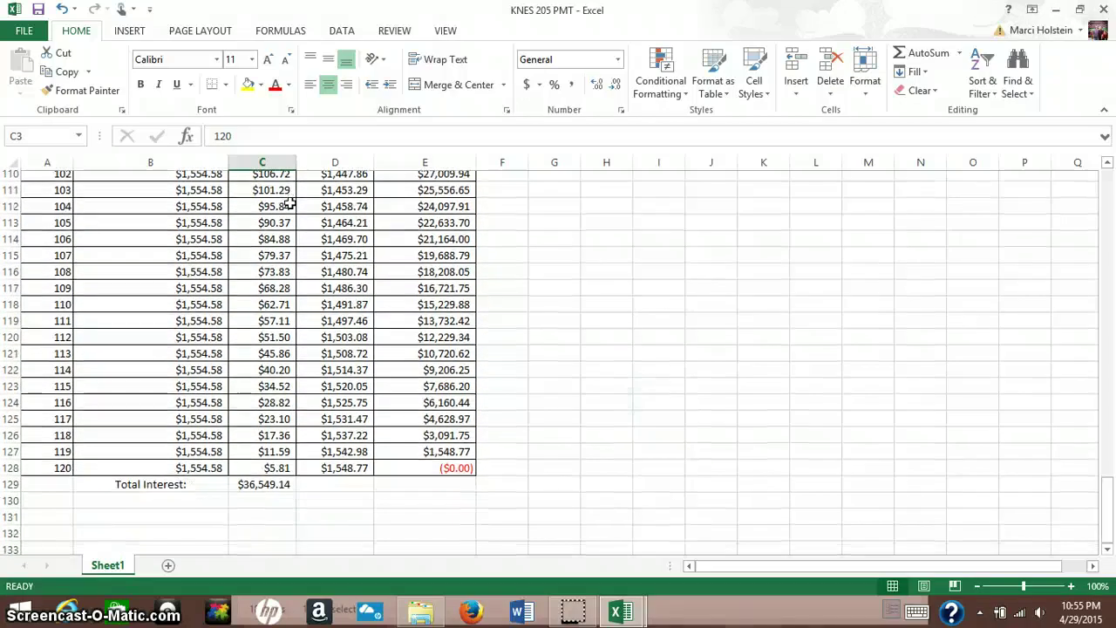
scroll(289, 203, "up", 1)
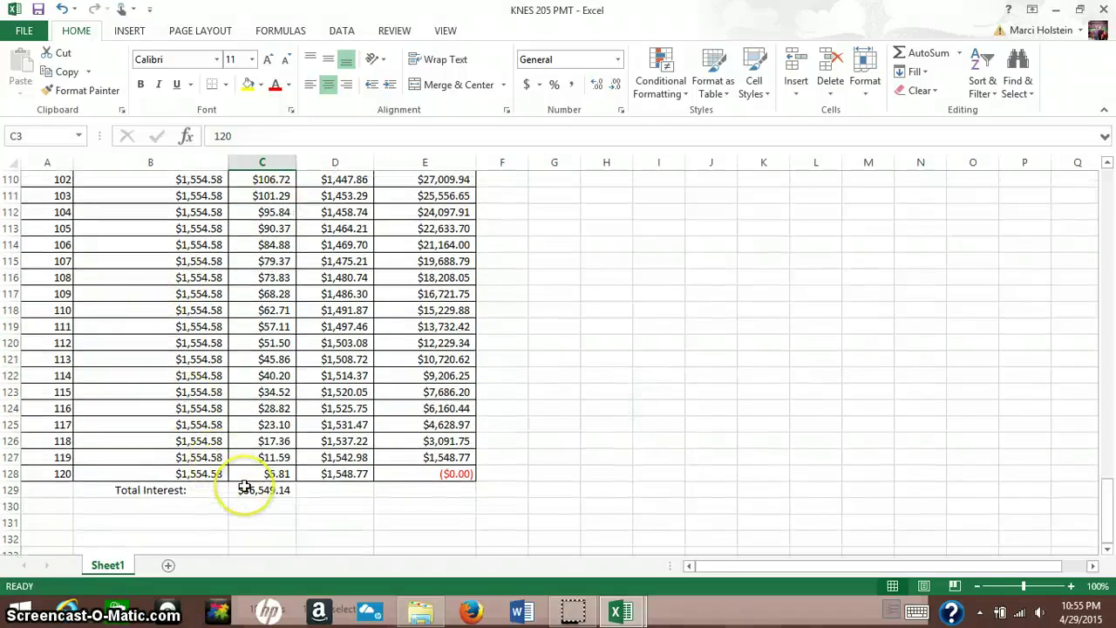
scroll(243, 483, "up", 20)
scroll(243, 485, "up", 14)
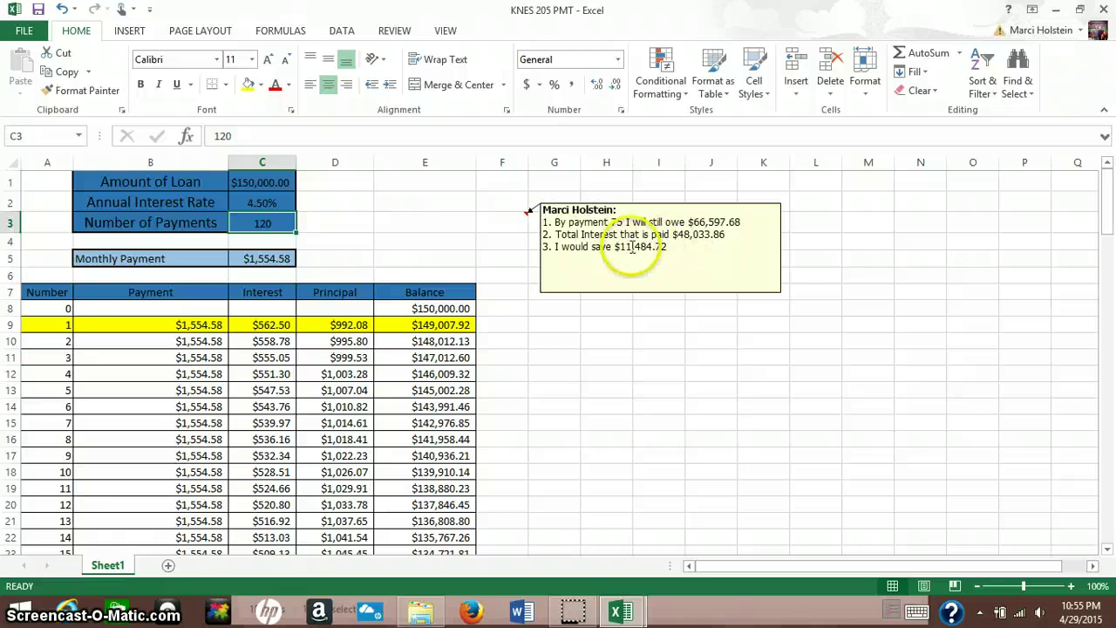
Set the annual interest rate in C2 back to 5.8%.
left_click(284, 204)
type("5.8")
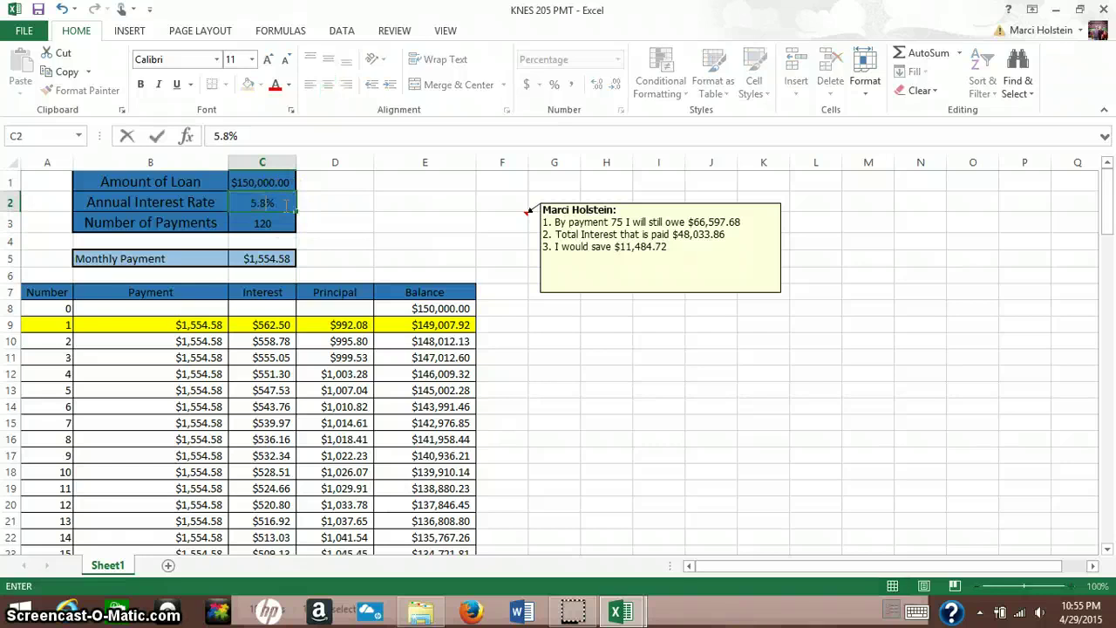
key("Return")
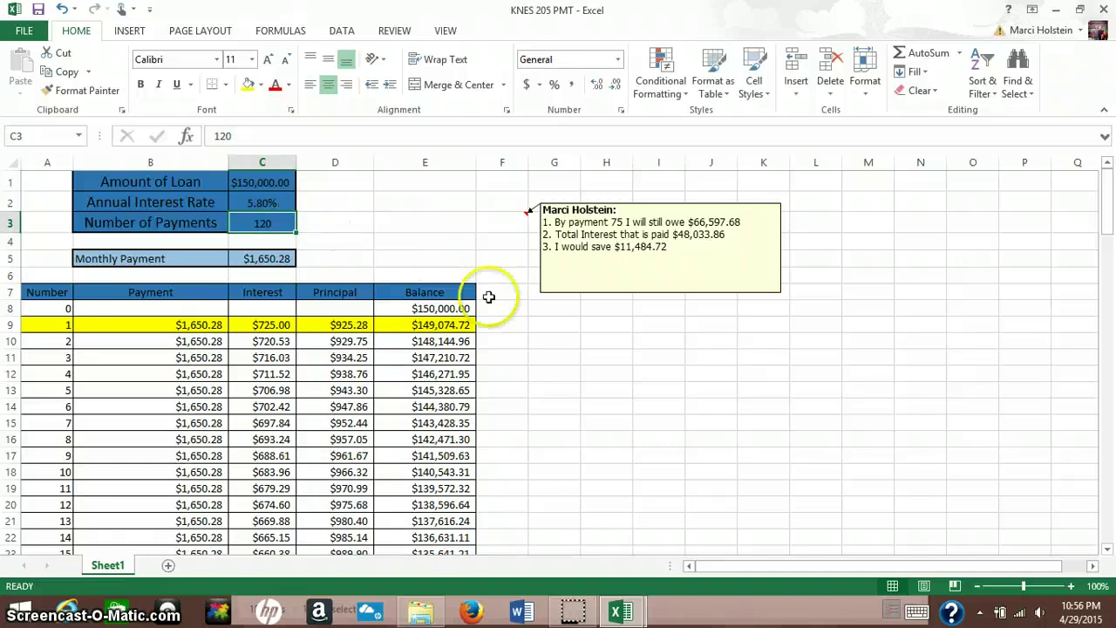